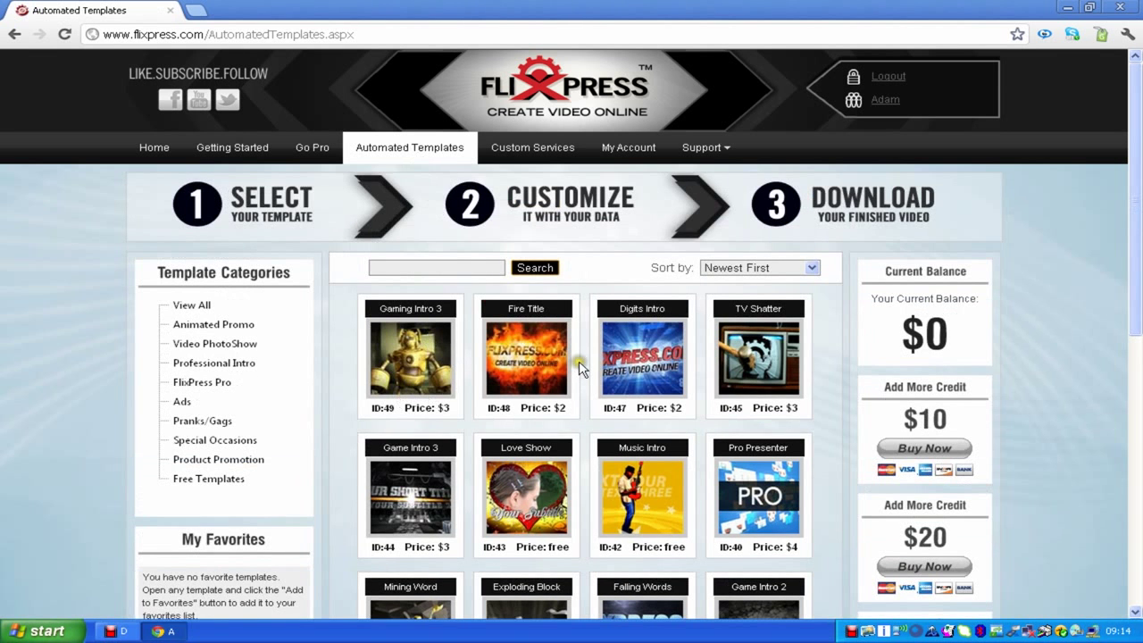
- Scroll down the Automated Templates gallery, sorted by Newest First, to browse the templates
scroll(578, 366, "down", 3)
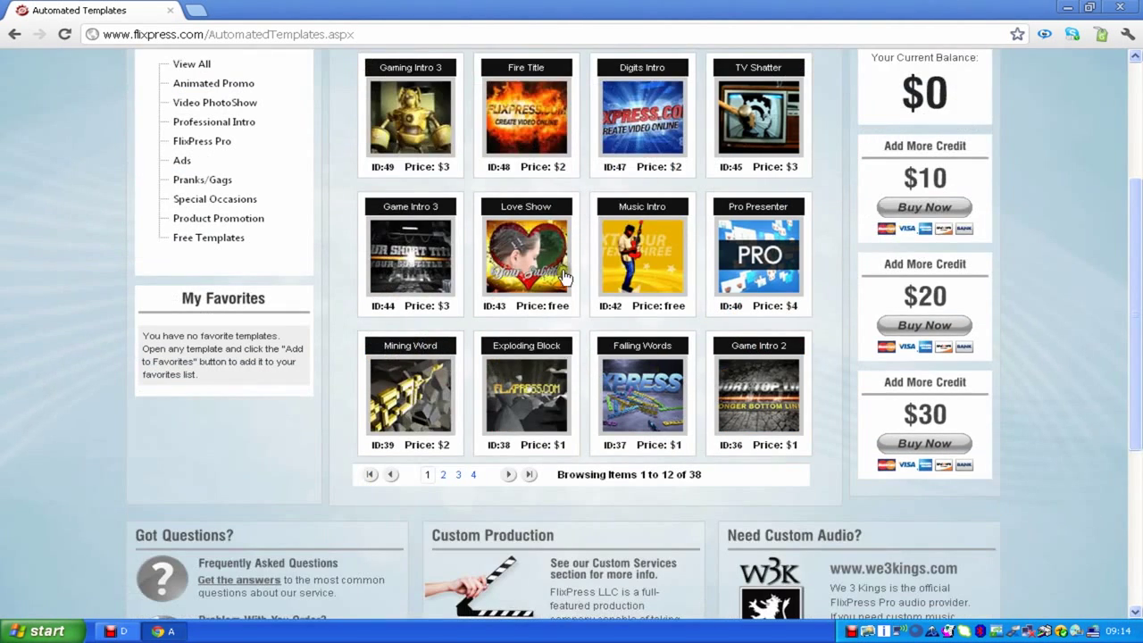
- Preview the Fire Title template, then go to page 4 of the template gallery
scroll(564, 273, "up", 2)
left_click(511, 308)
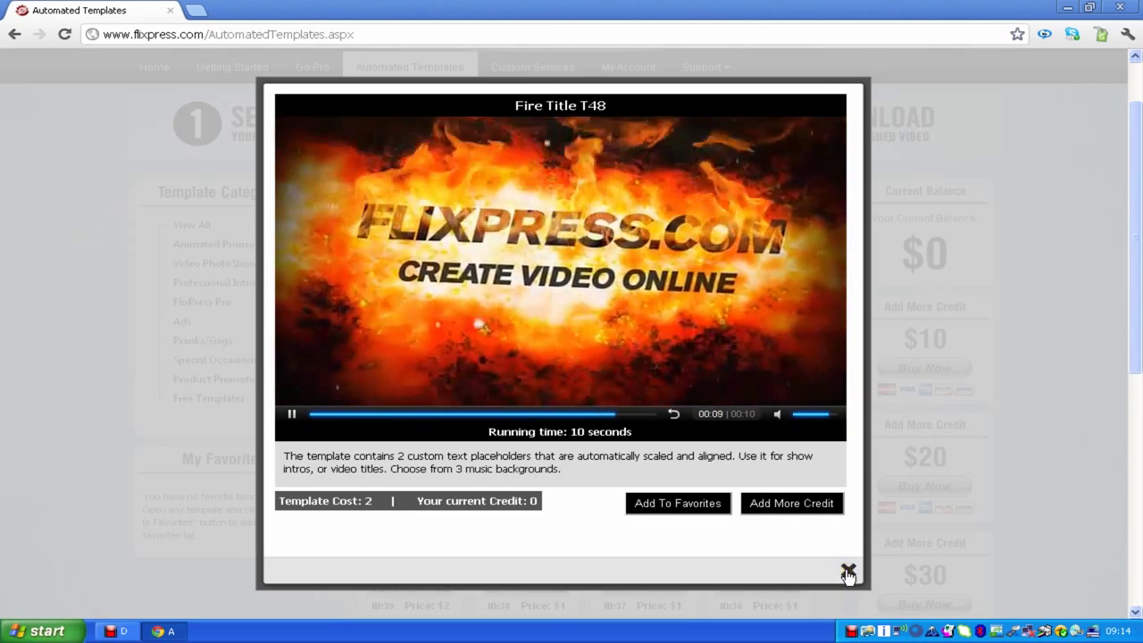
left_click(849, 571)
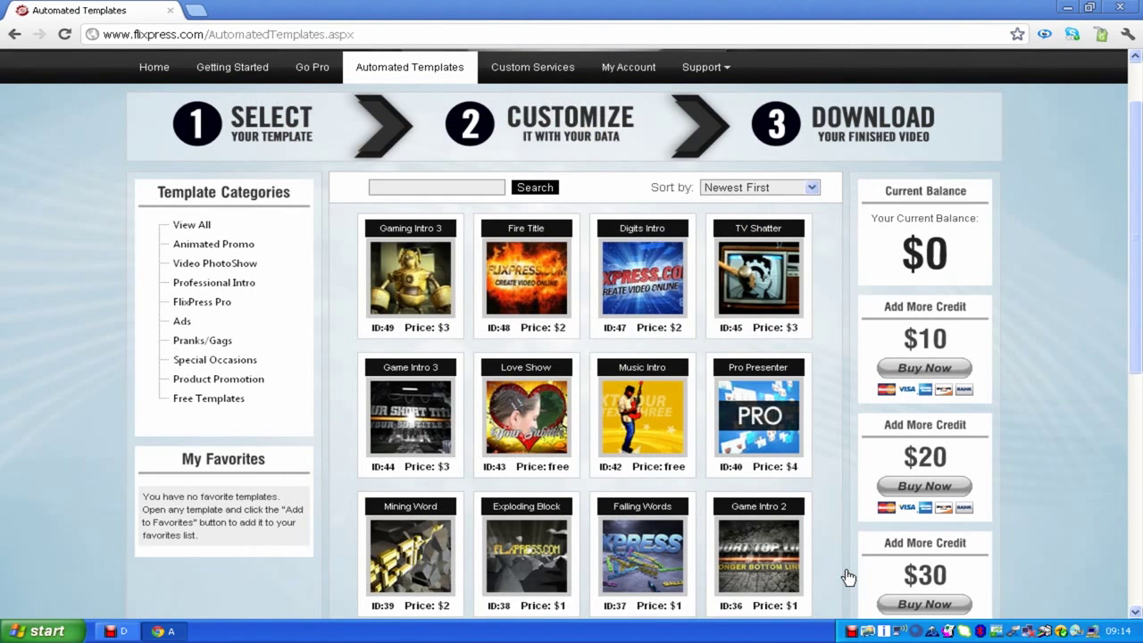
scroll(1032, 354, "down", 1)
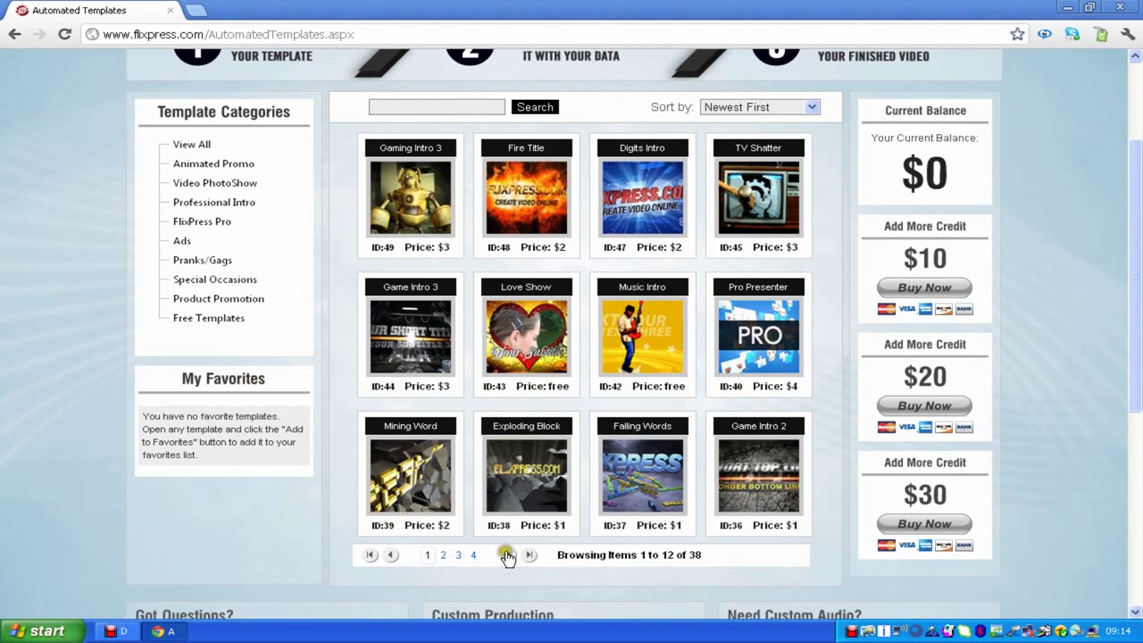
left_click(473, 556)
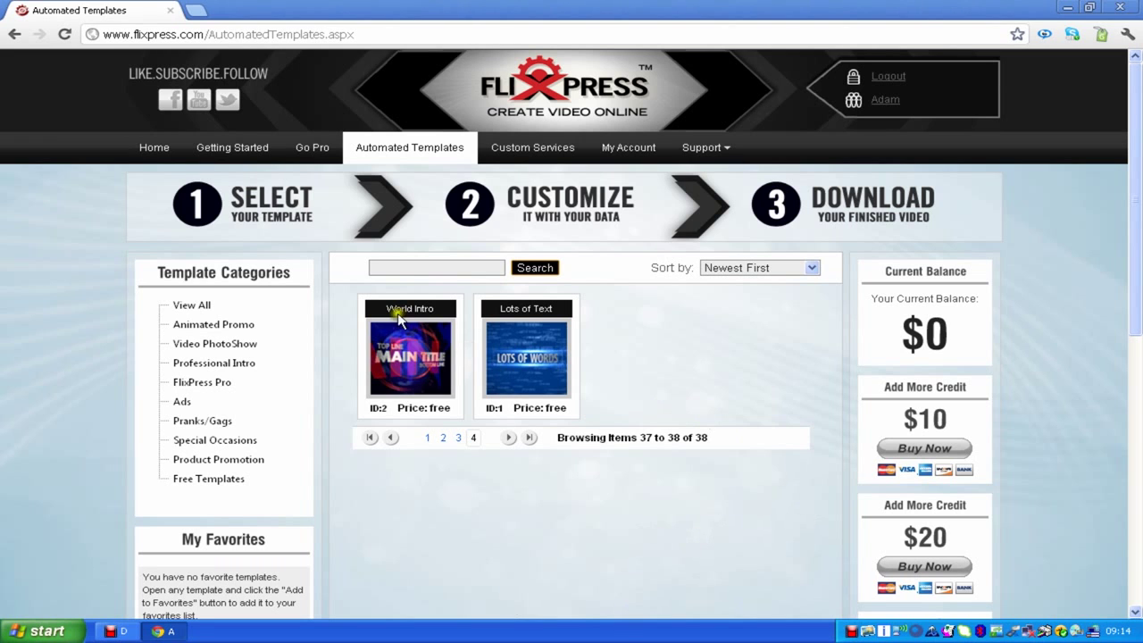
- Customize the free World Intro template, agreeing to the terms to reach Step 3
left_click(408, 349)
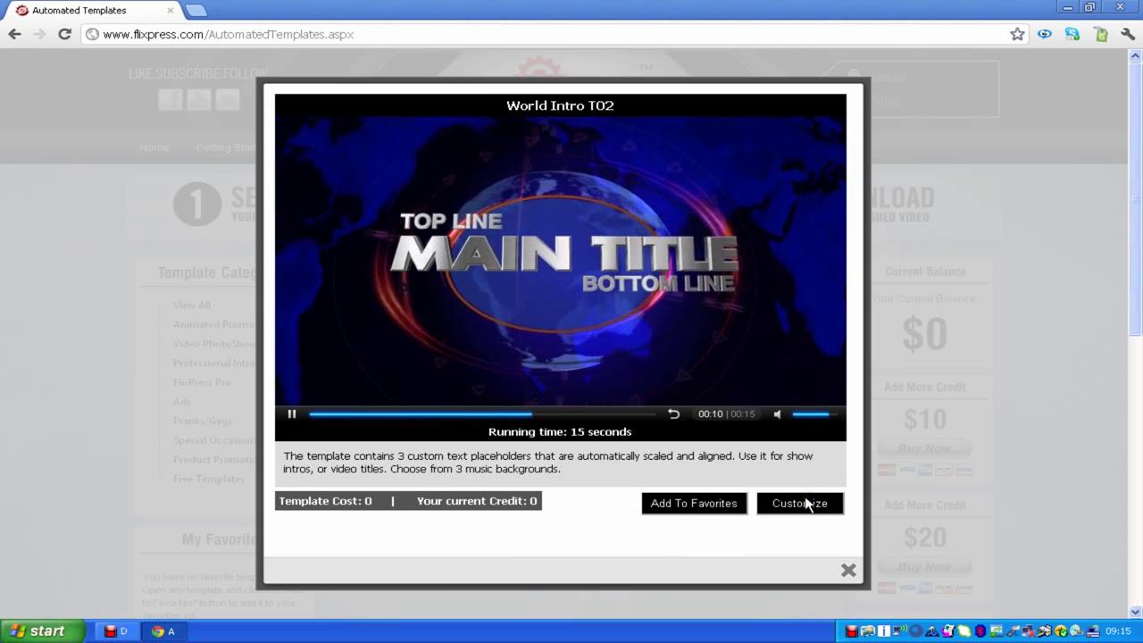
left_click(804, 502)
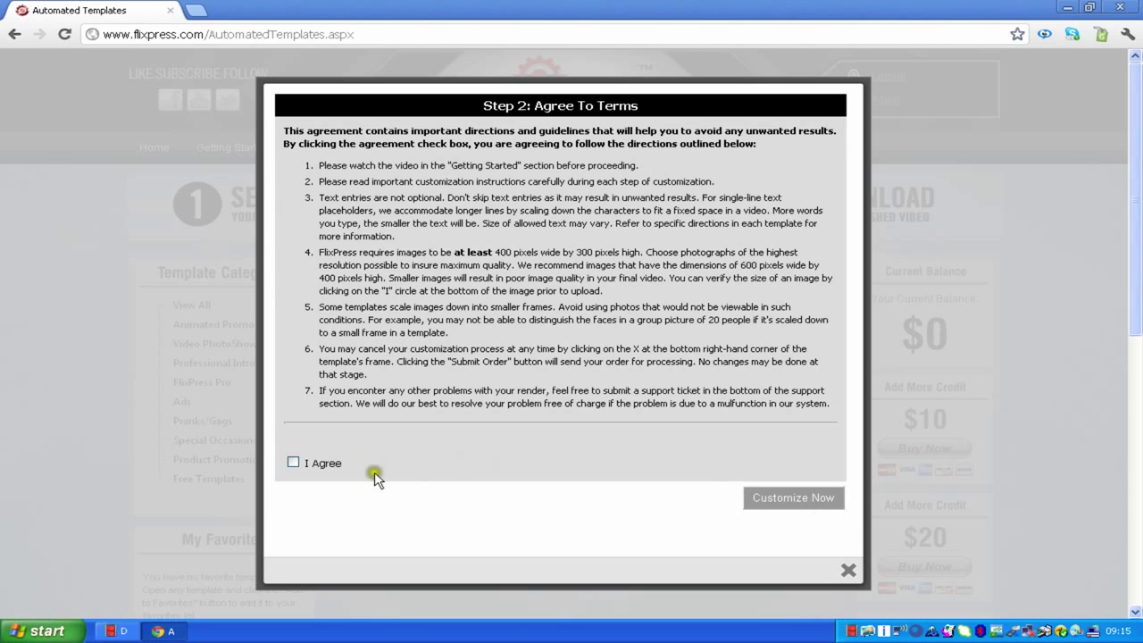
left_click(293, 462)
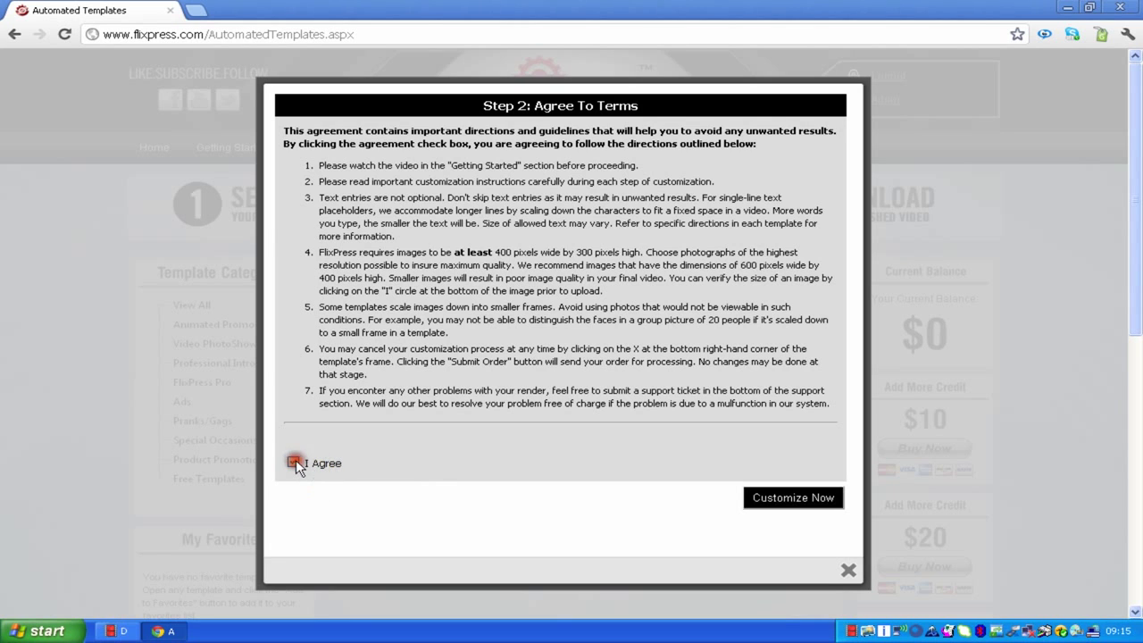
left_click(798, 498)
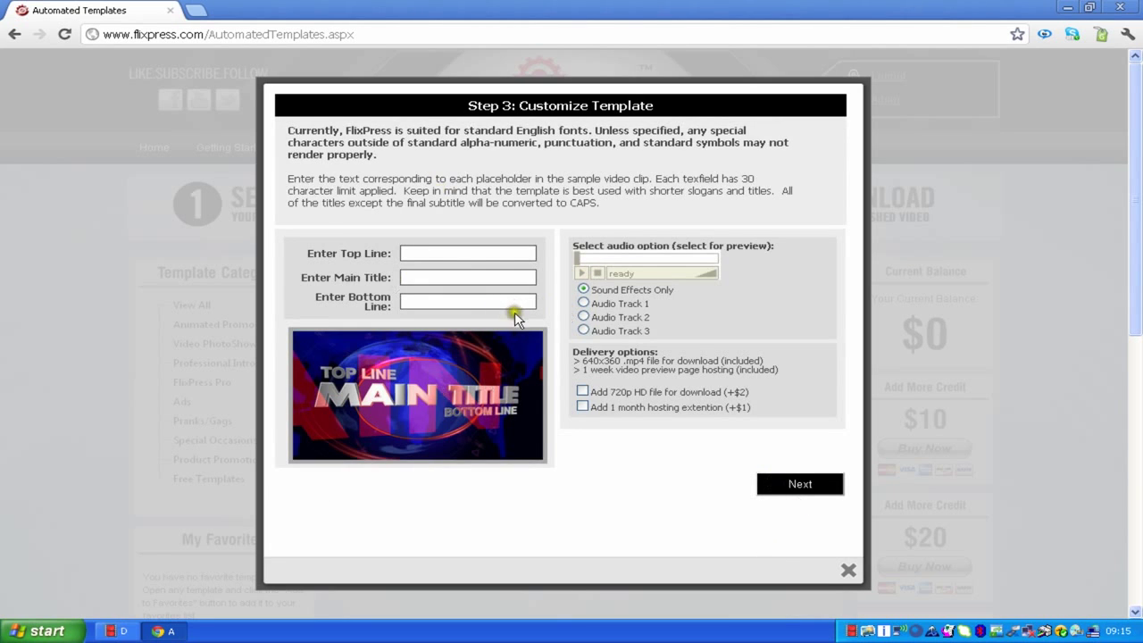
- Fill in the channel name as top line, Subscribe as title, and 'Thanks You!' below
left_click(478, 255)
type("TheCrazyGamer8")
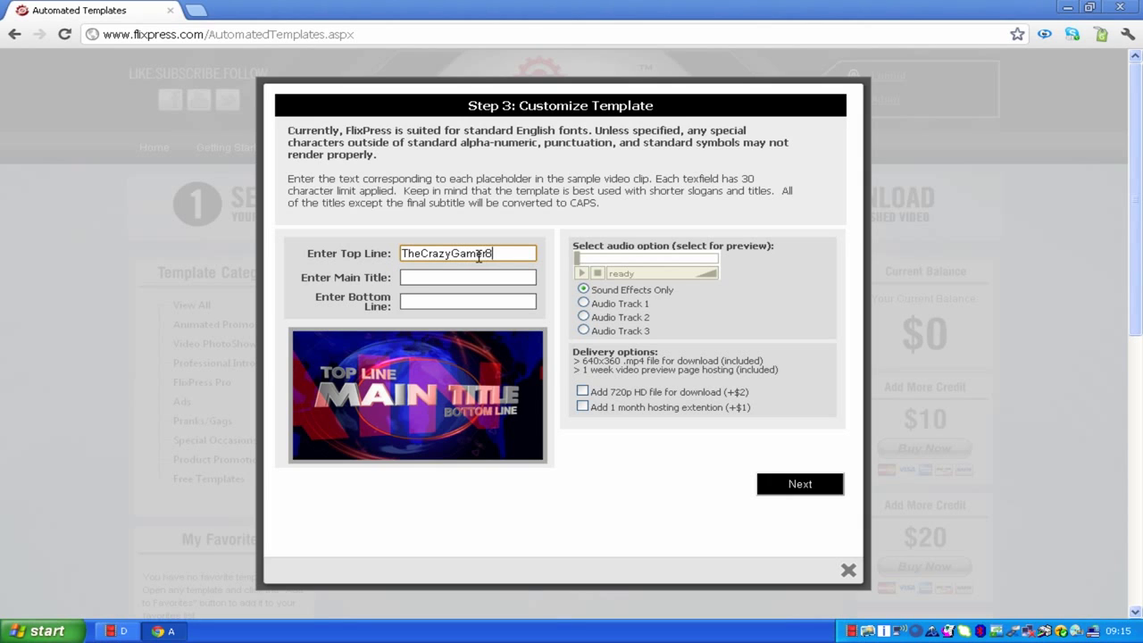
left_click(464, 277)
left_click(463, 277)
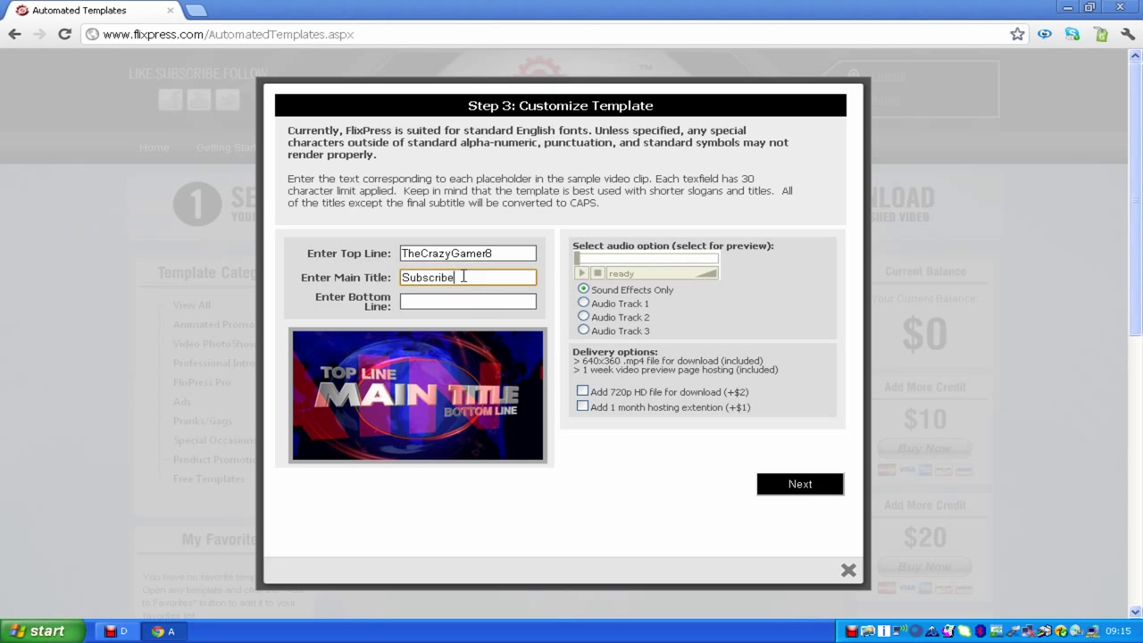
left_click(463, 301)
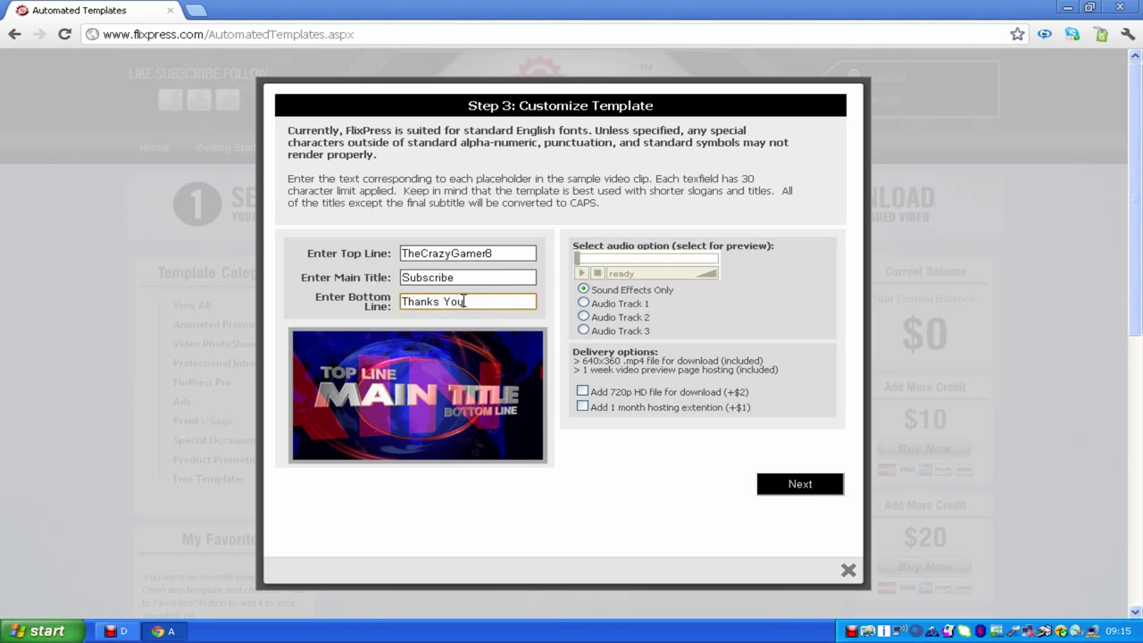
type("Thanks You!")
- Choose Audio Track 1 as the music, pause its preview, and continue to order review
left_click(584, 302)
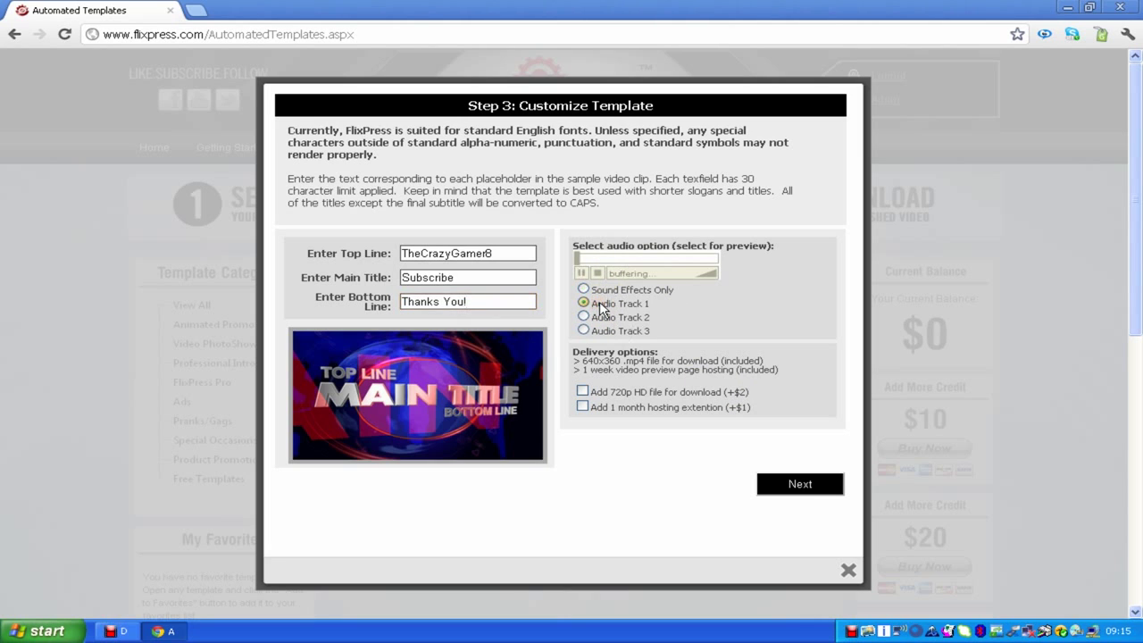
left_click(581, 272)
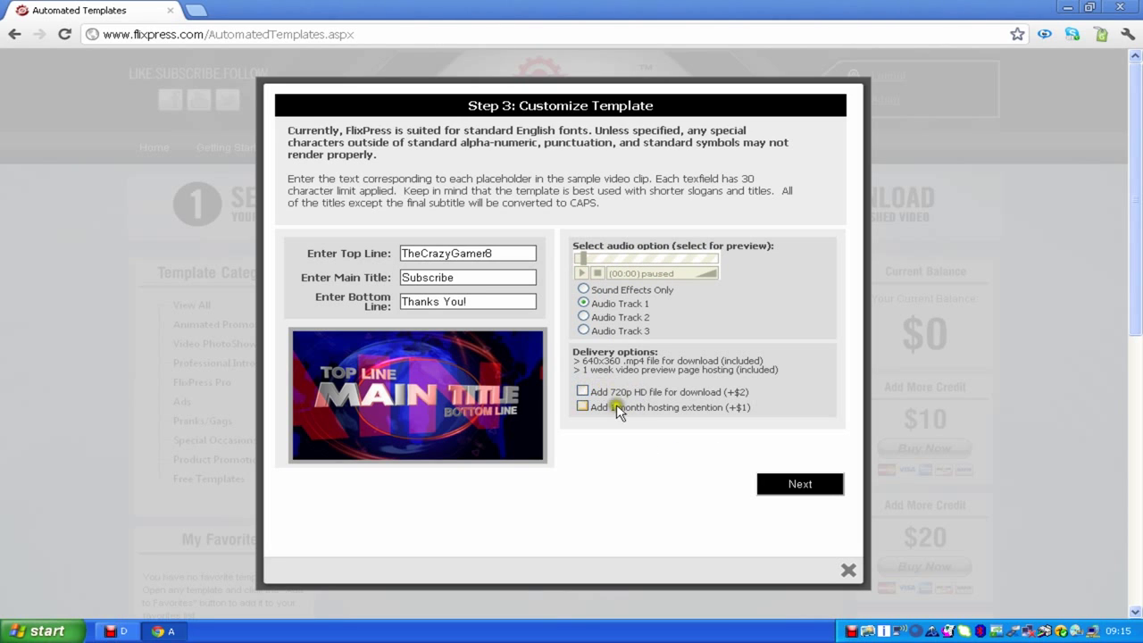
left_click(784, 485)
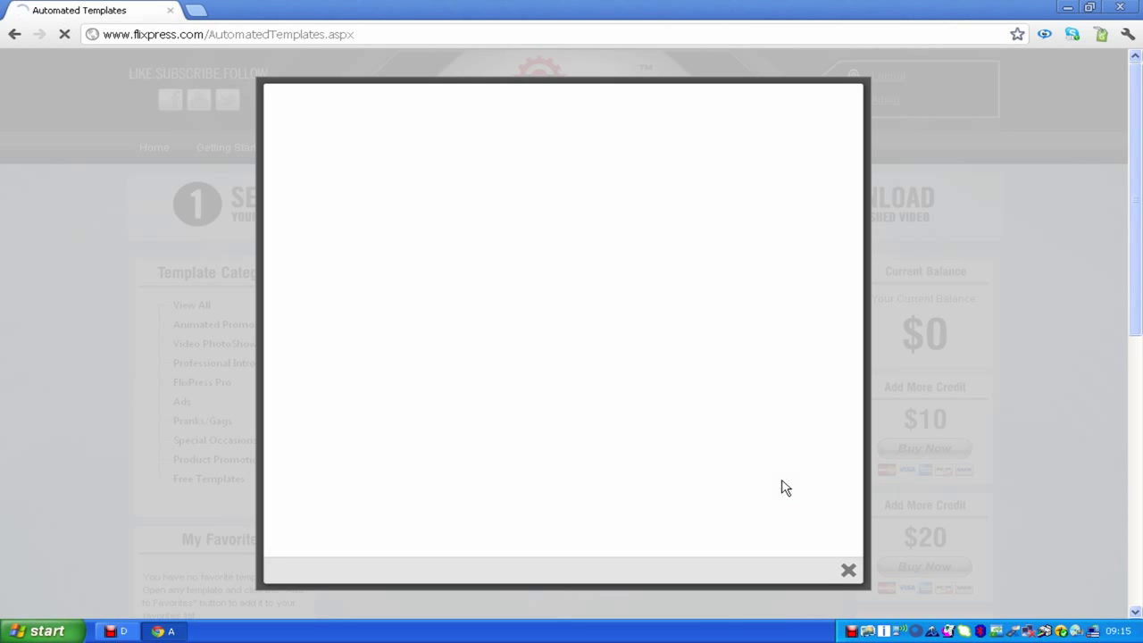
- Submit the World Intro order and close the Thank you for your order dialog
left_click(449, 328)
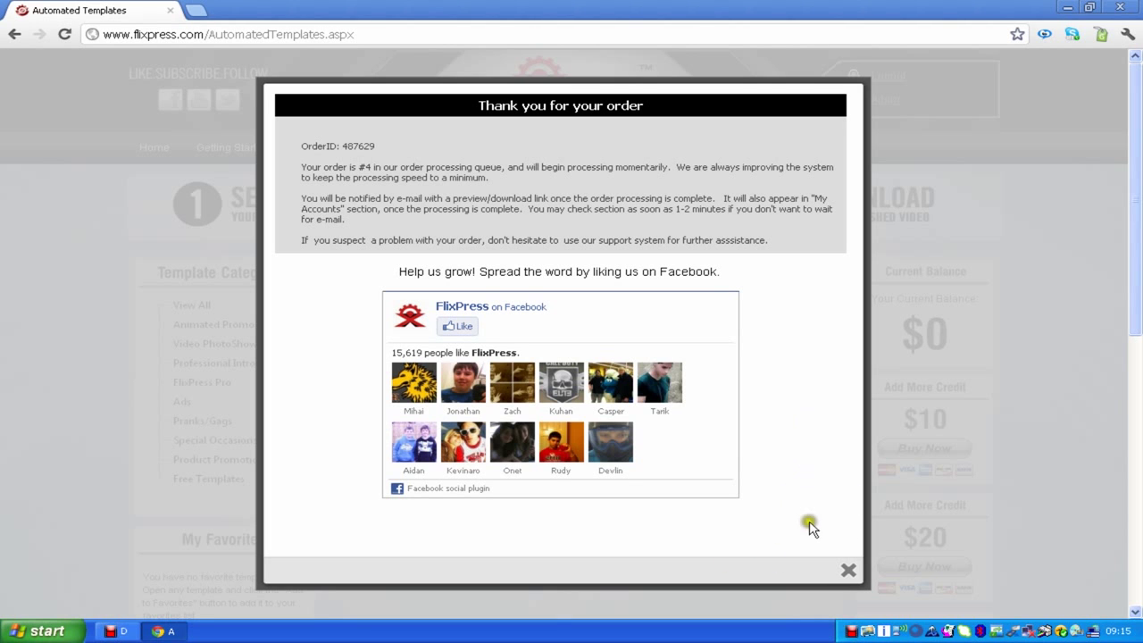
left_click(853, 568)
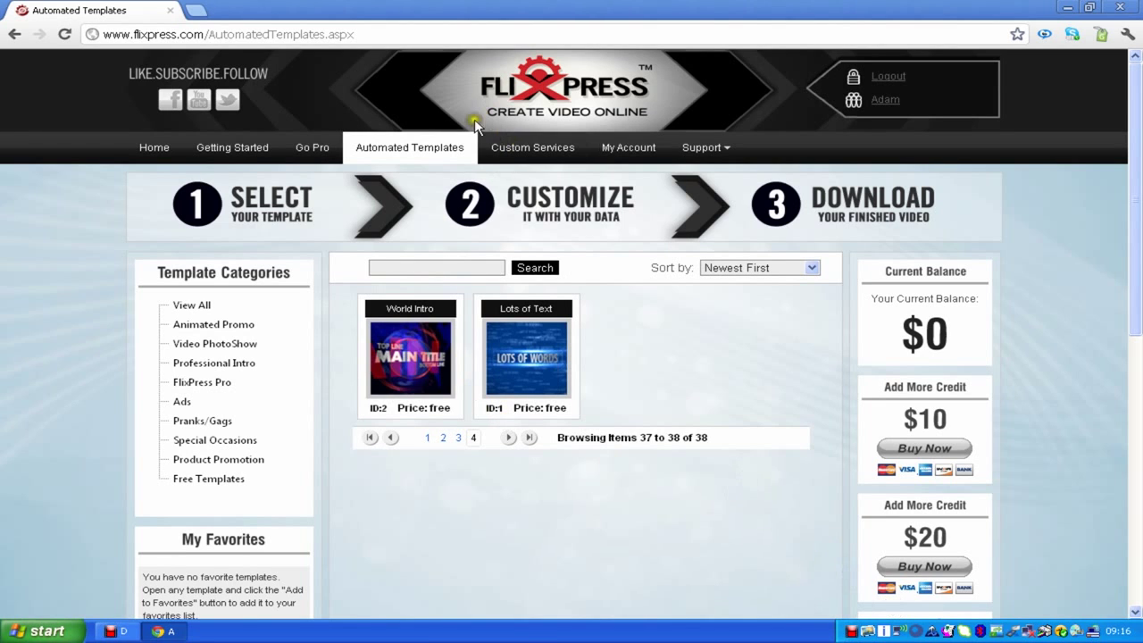
- Open the My Account orders page and refresh until the World Intro order appears
left_click(643, 159)
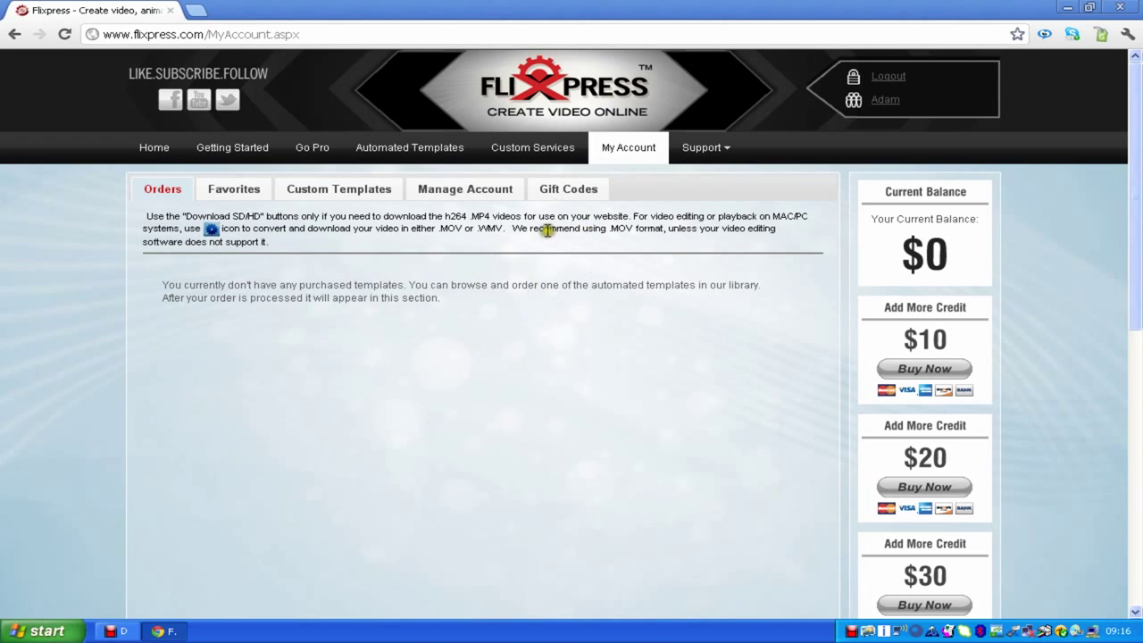
left_click(613, 163)
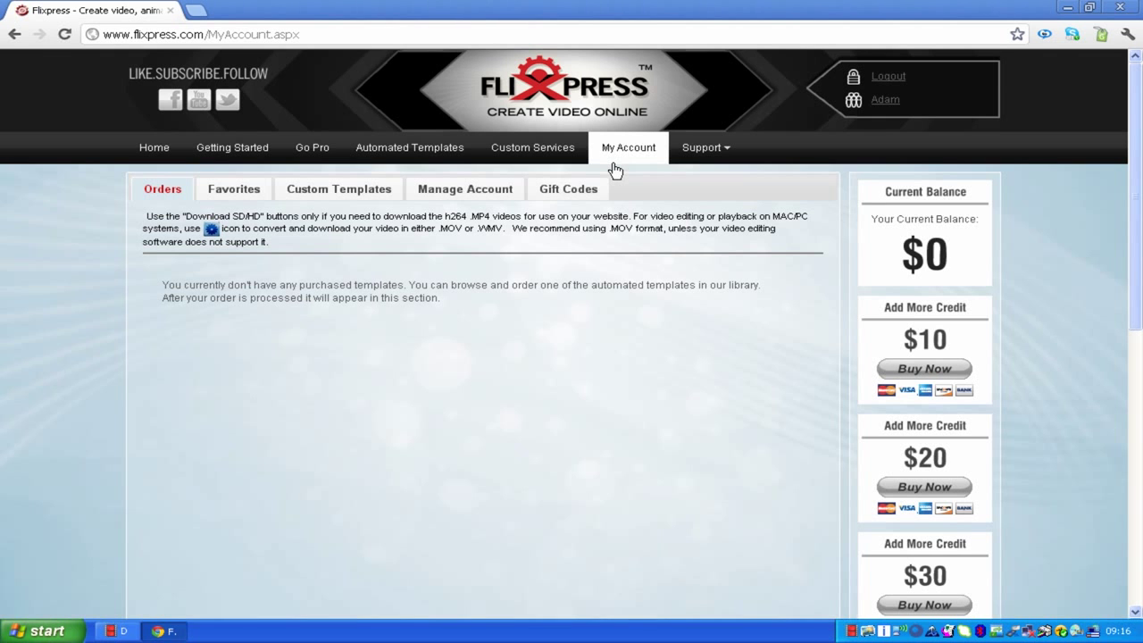
left_click(616, 168)
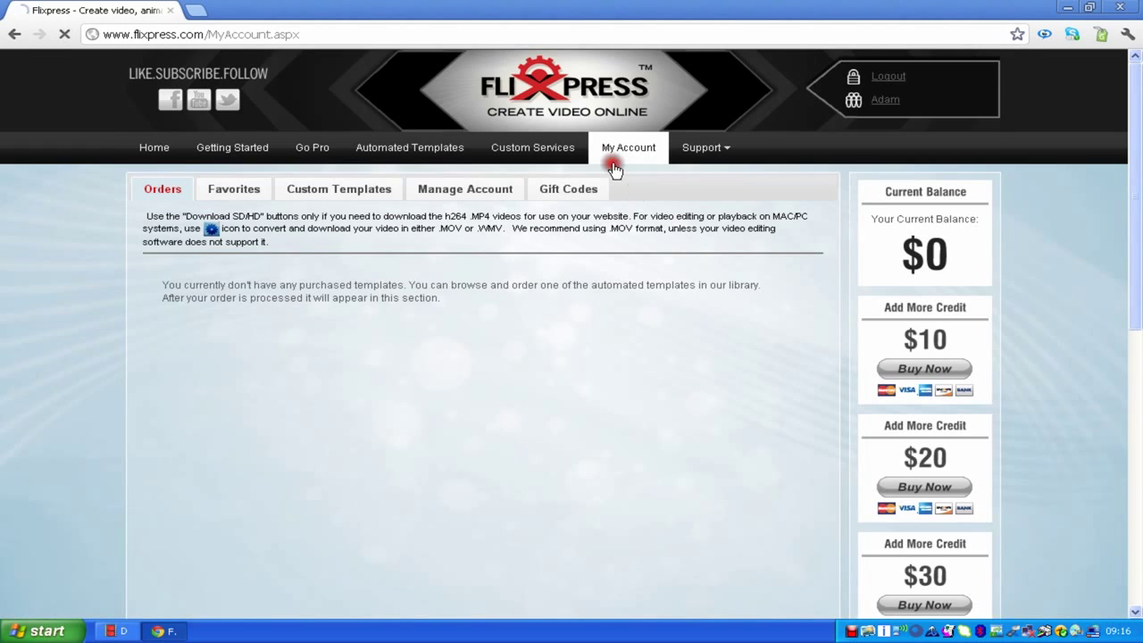
left_click(615, 168)
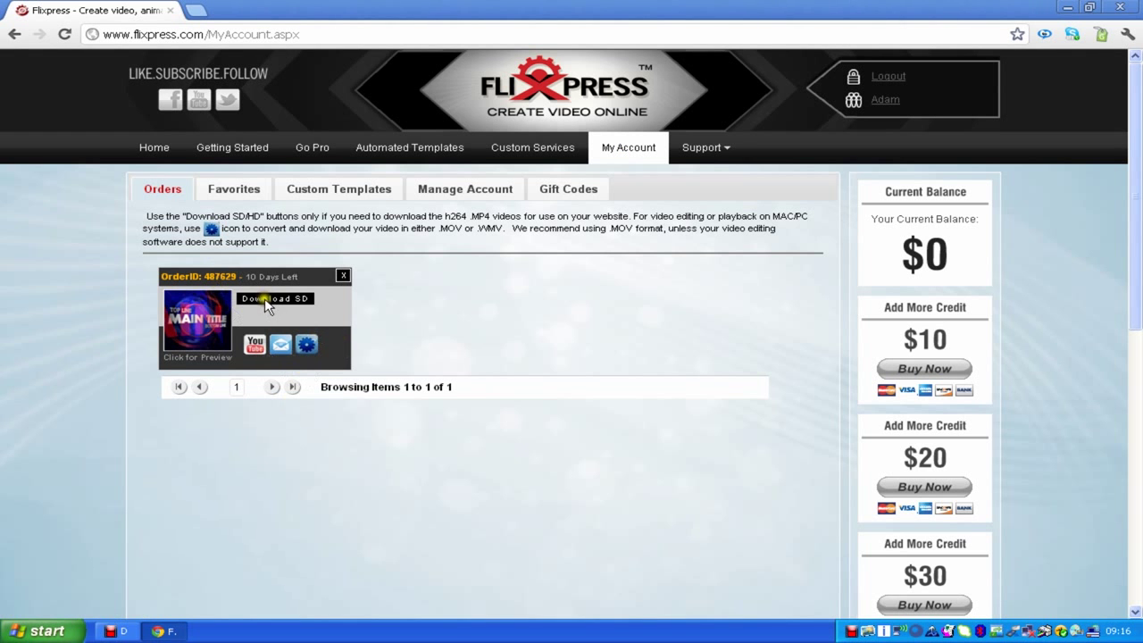
- Convert the order to WMV with Convert2WMV, download the file, and preview the video
left_click(308, 344)
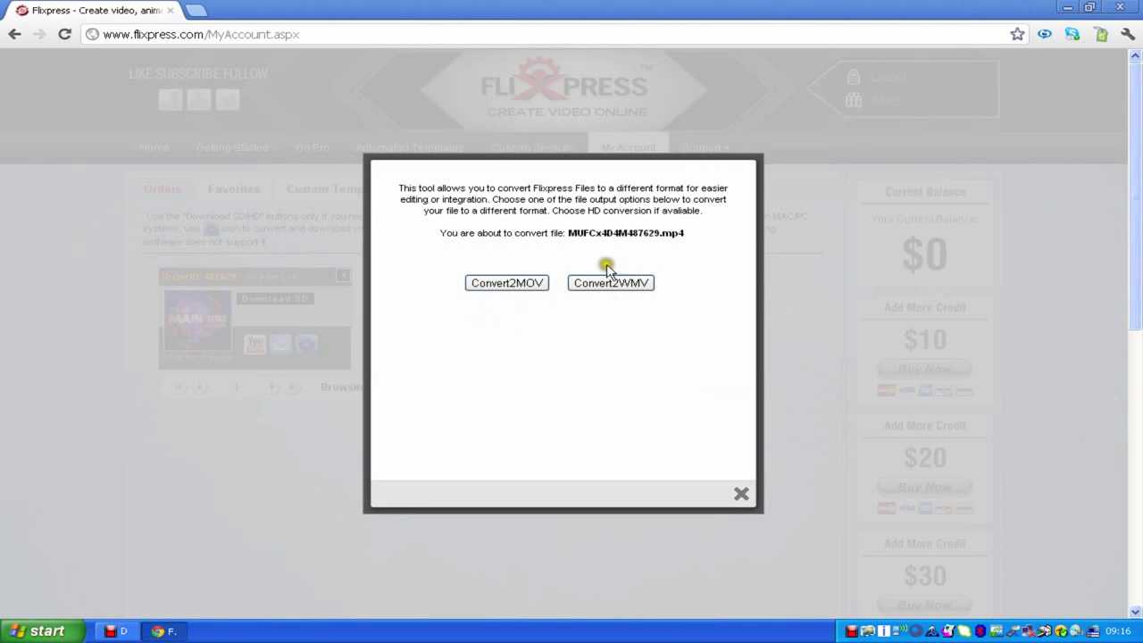
left_click(617, 285)
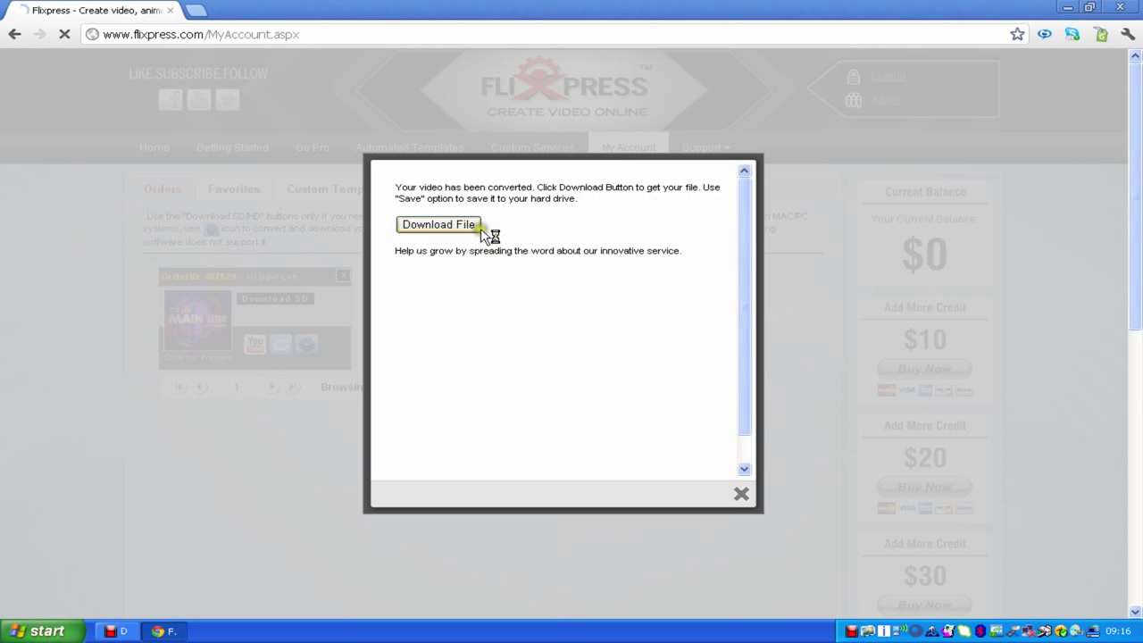
left_click(437, 225)
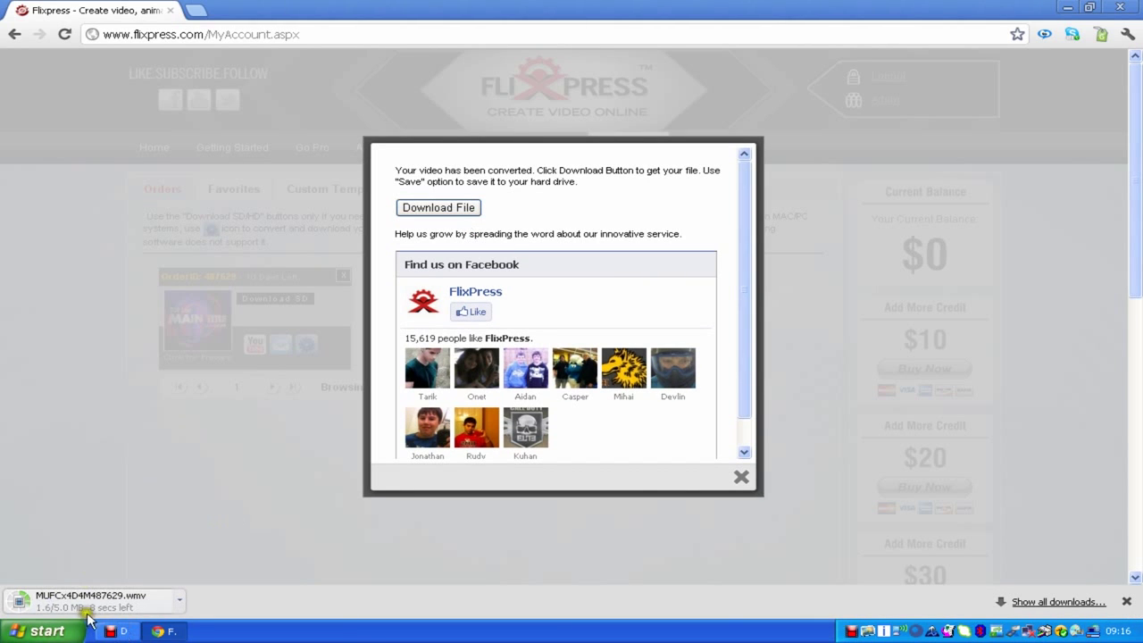
left_click(741, 476)
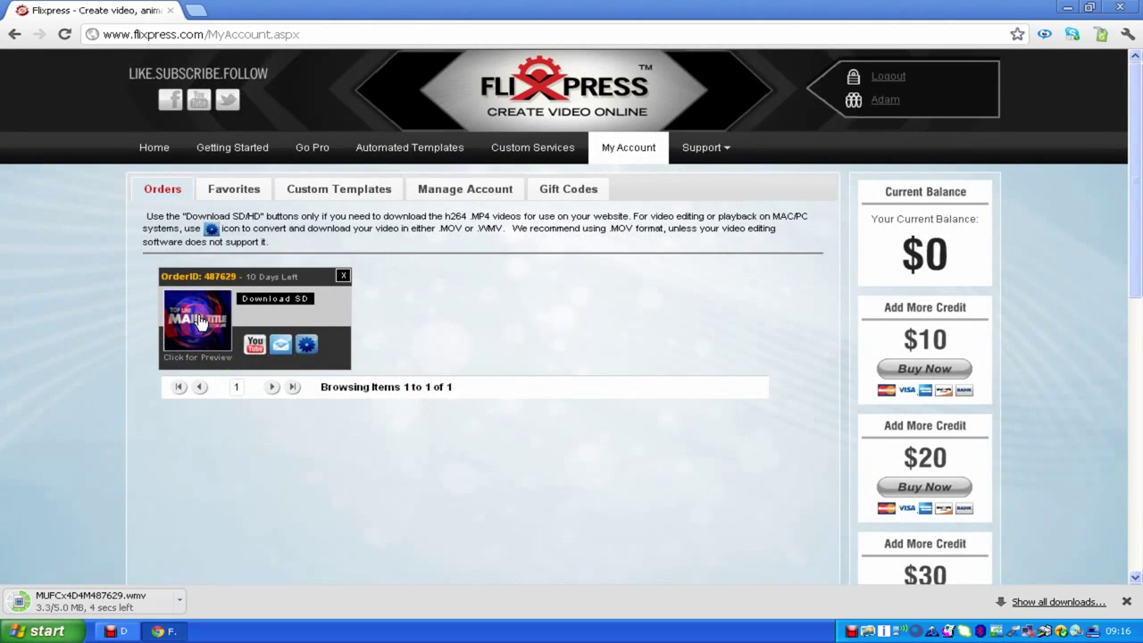
left_click(198, 320)
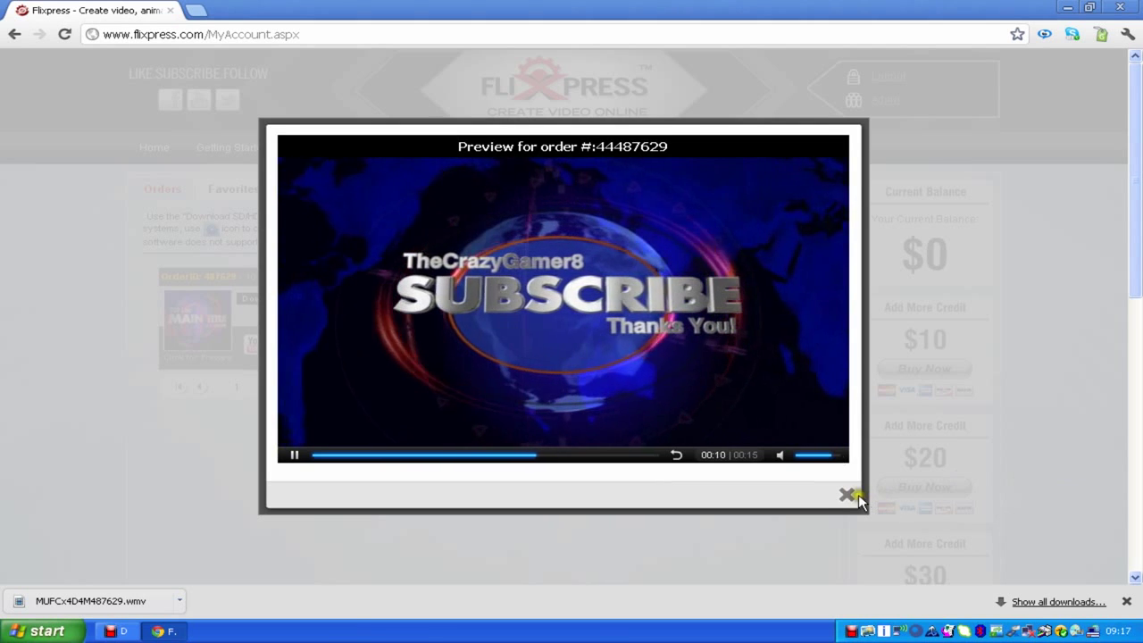
- Bring the Debut Professional recorder window to the front from the taskbar
left_click(105, 630)
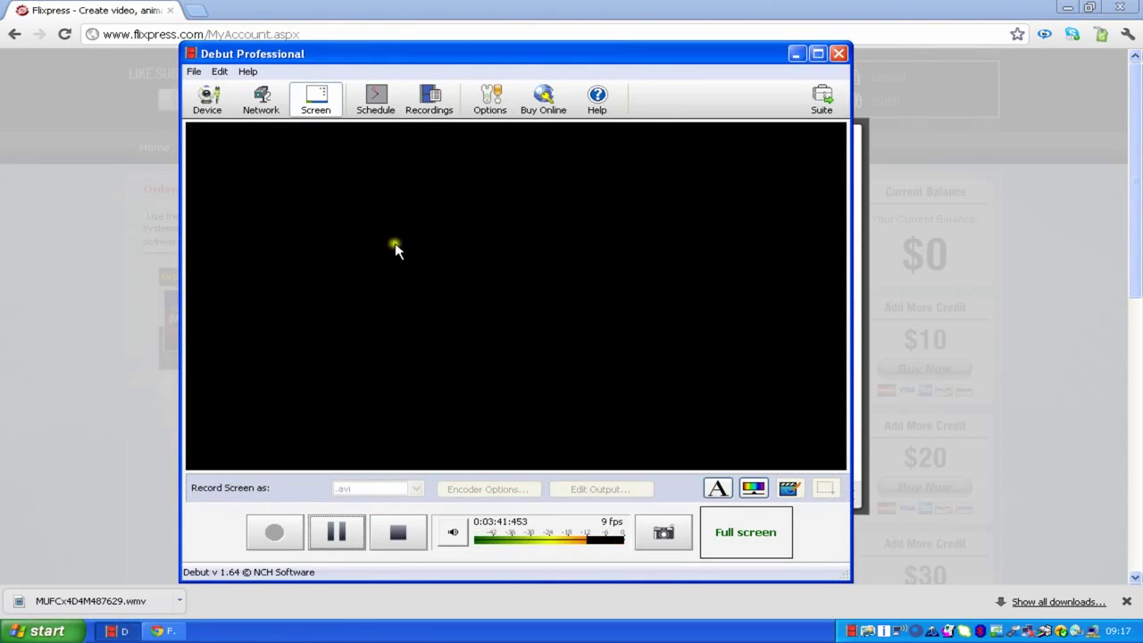